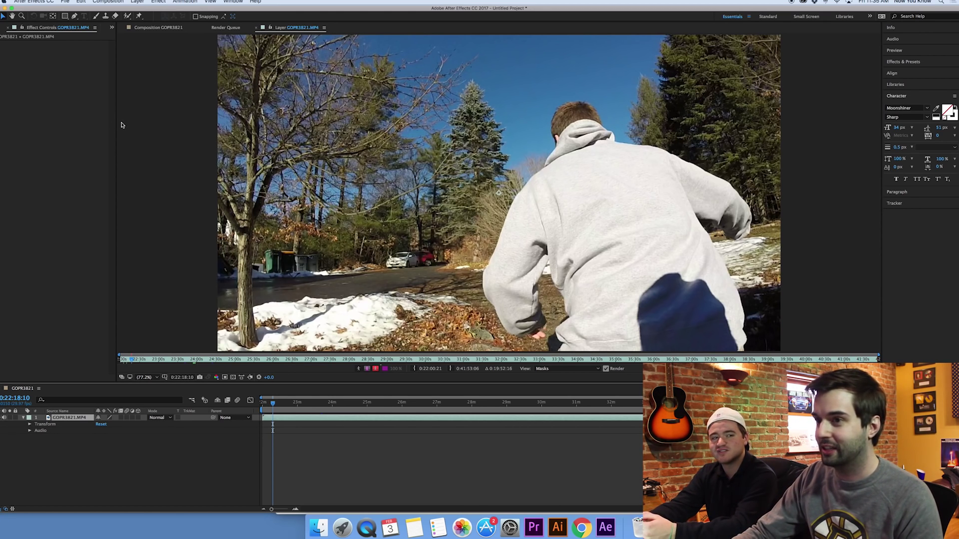
Switch the Effect Controls panel group back to the Project panel
left_click(40, 43)
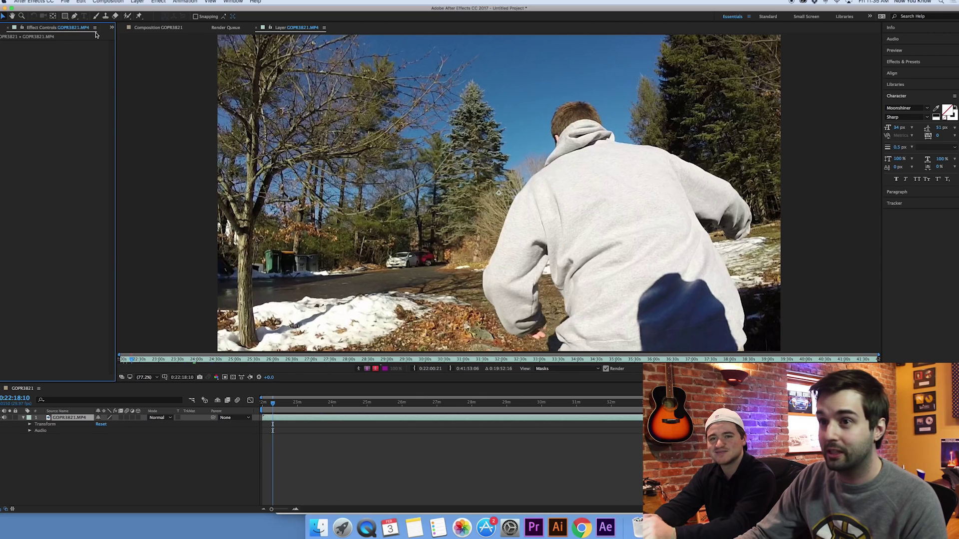
left_click(111, 27)
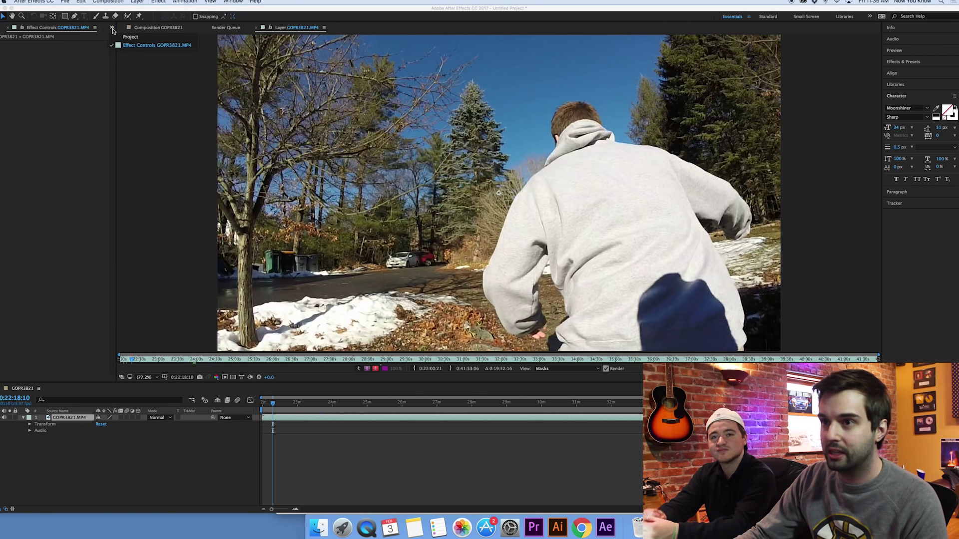
left_click(130, 37)
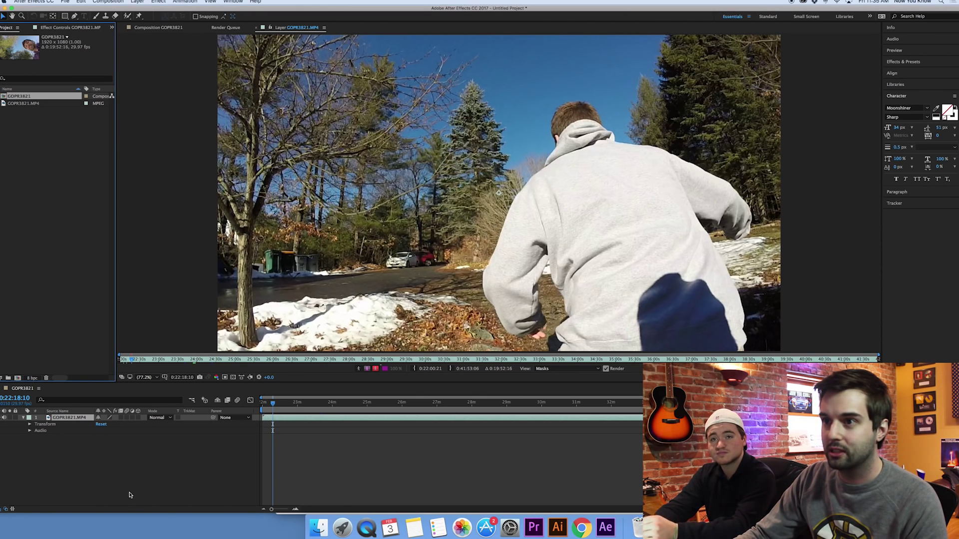
Scrub to a later stretch of the GOPR3821 footage and play a preview
left_click_drag(274, 406, 278, 407)
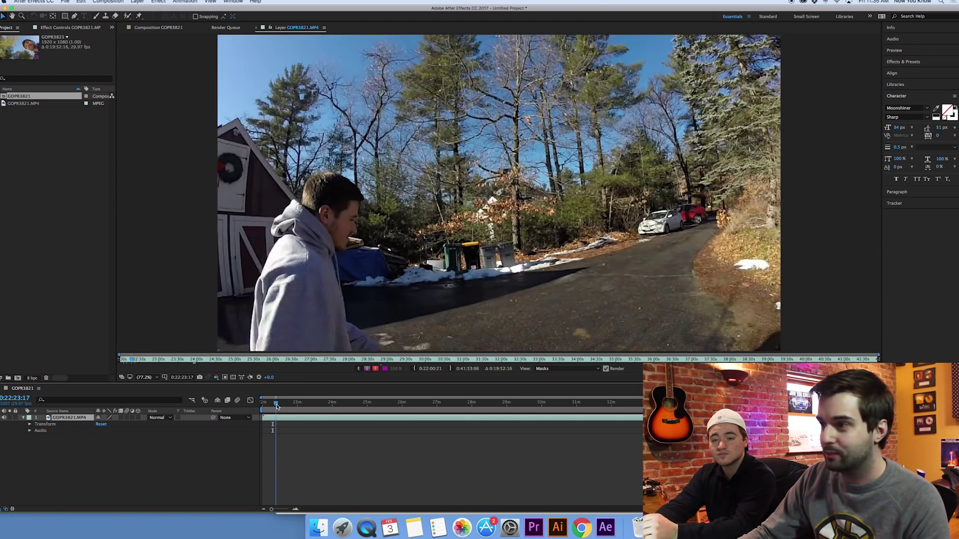
left_click_drag(278, 407, 276, 407)
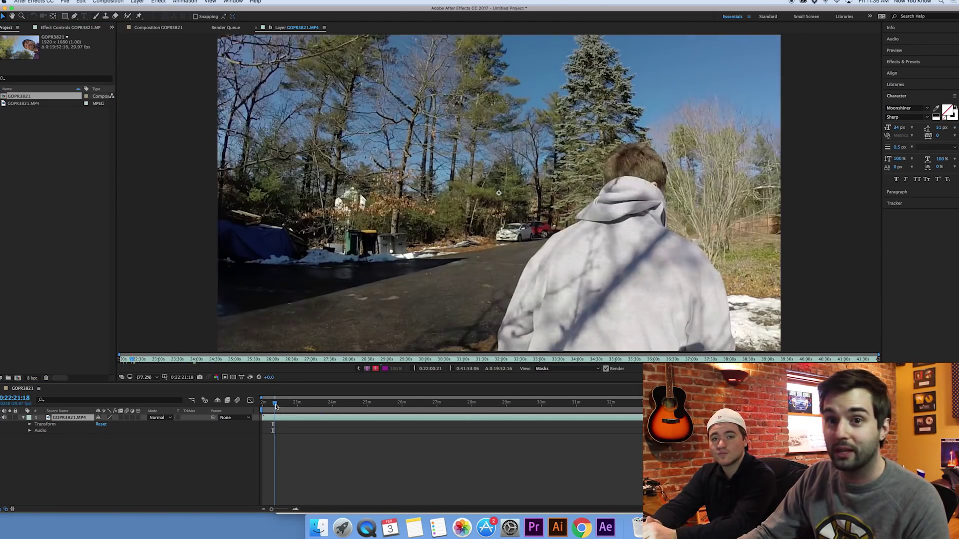
key("XF86AudioRaiseVolume")
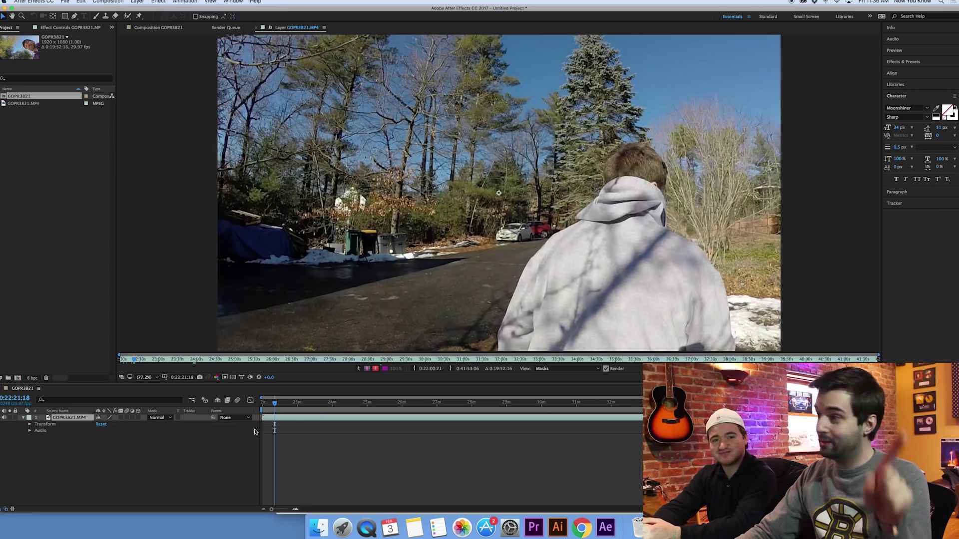
left_click_drag(277, 404, 276, 406)
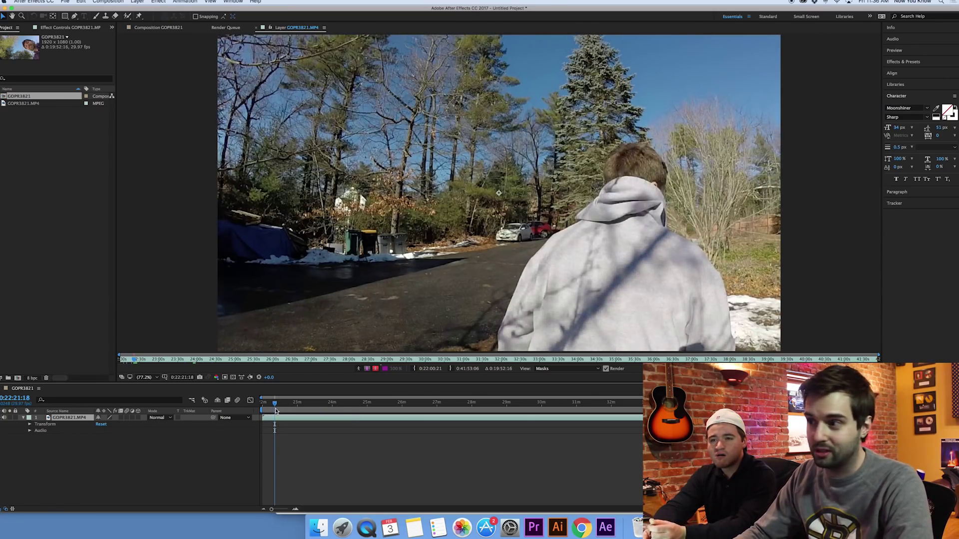
key("space")
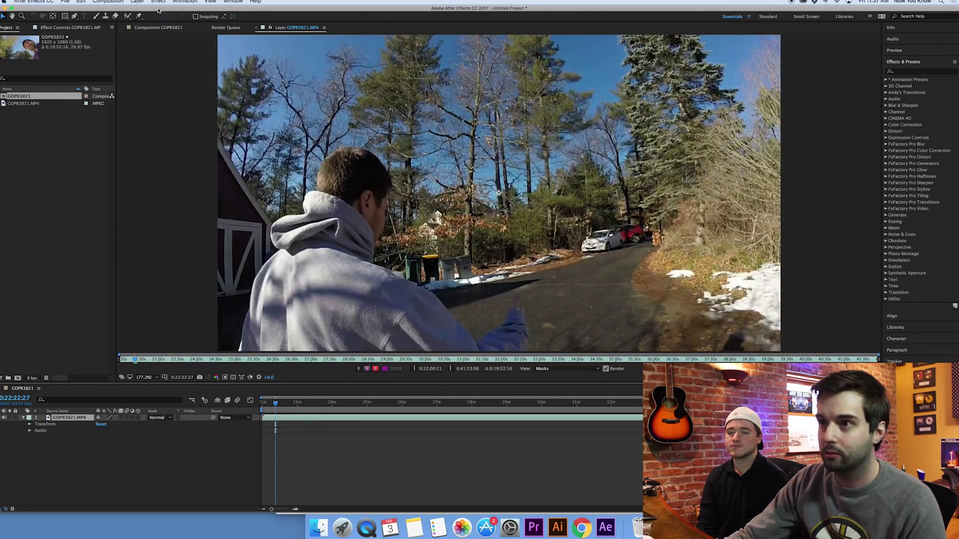
Apply Effect > Text > Numbers to the clip with Left alignment and the Geneva font
left_click(158, 2)
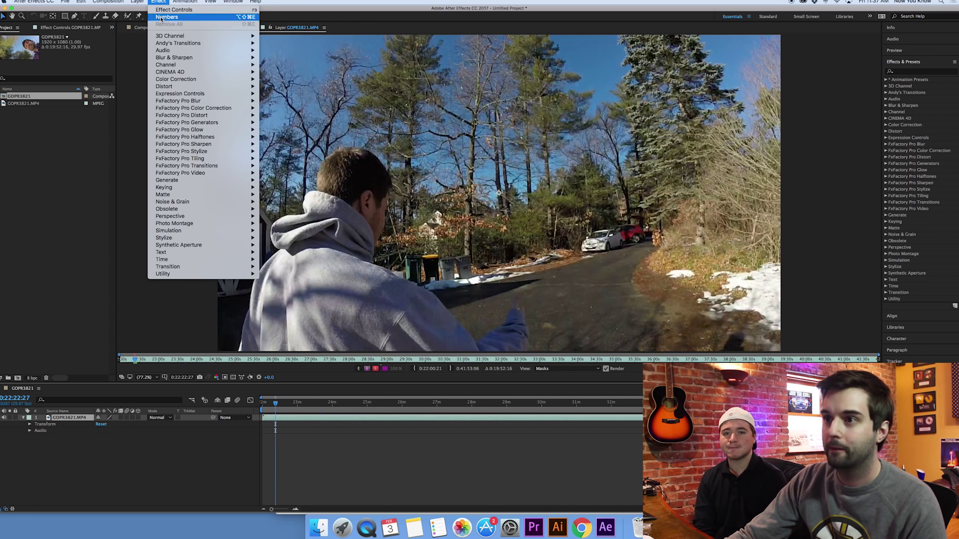
mouse_move(190, 256)
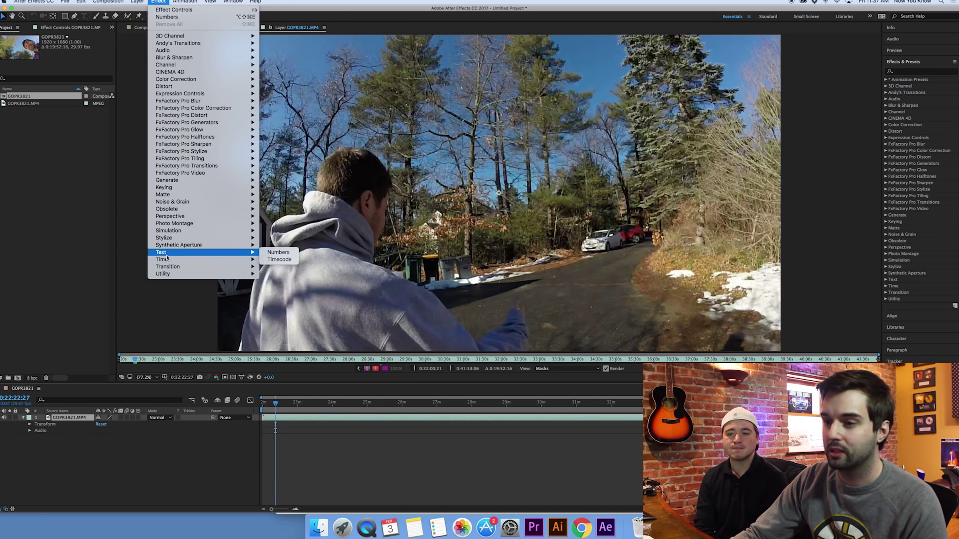
left_click(274, 253)
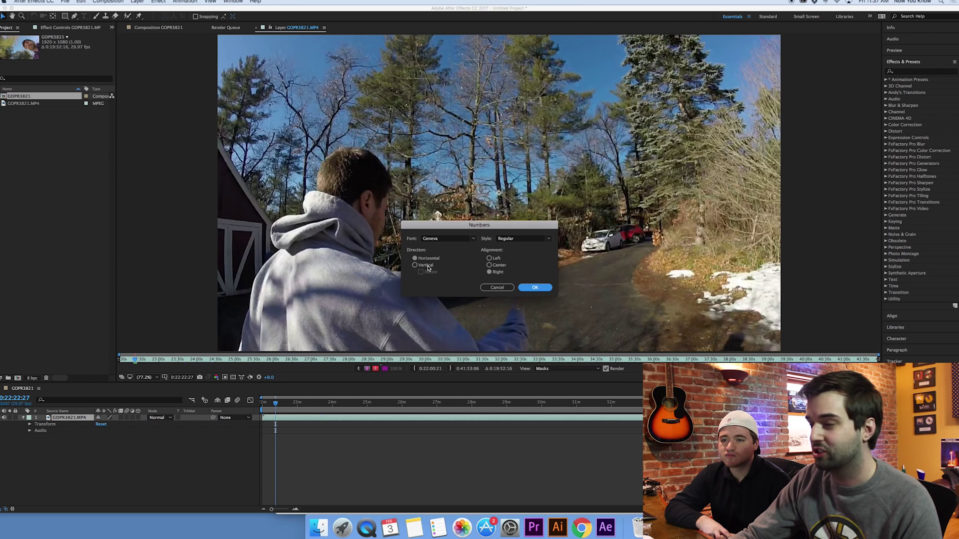
left_click(490, 259)
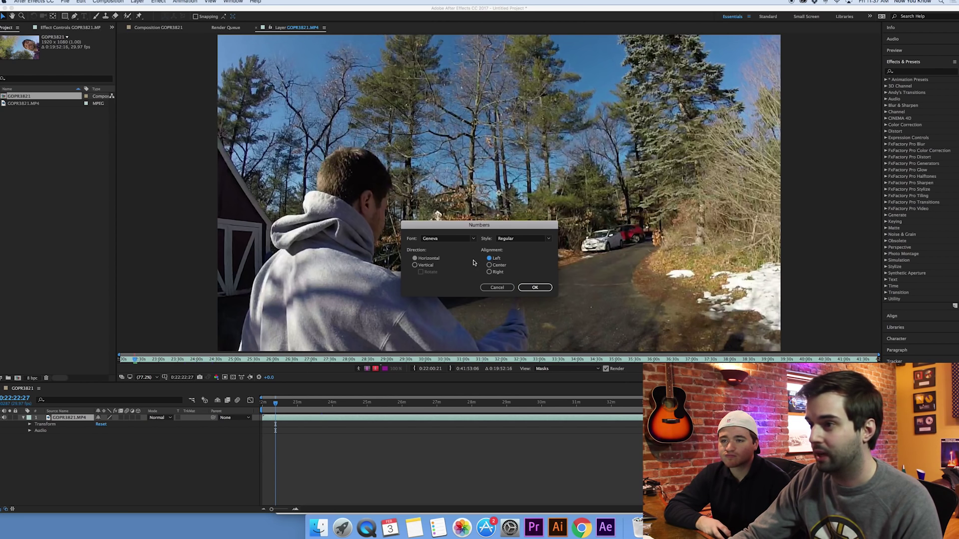
left_click(467, 240)
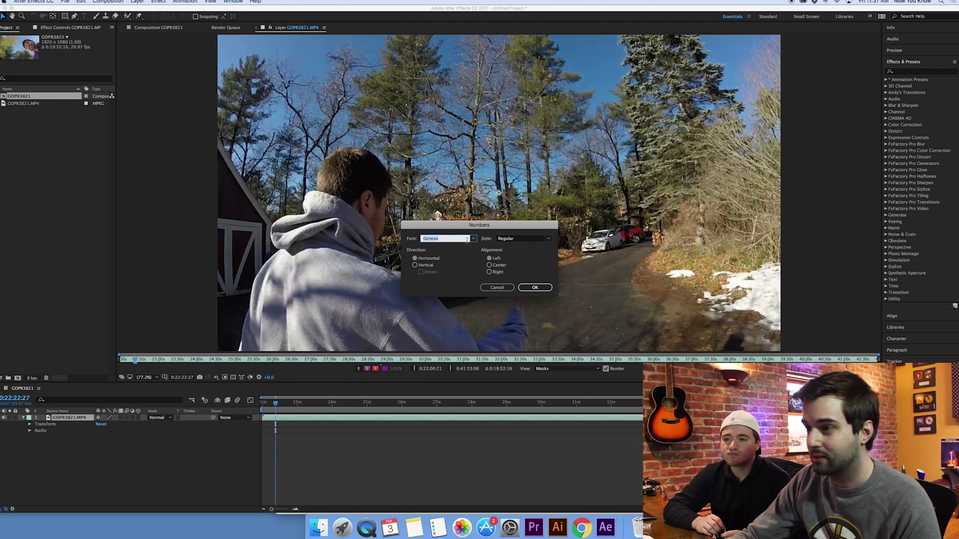
left_click(473, 240)
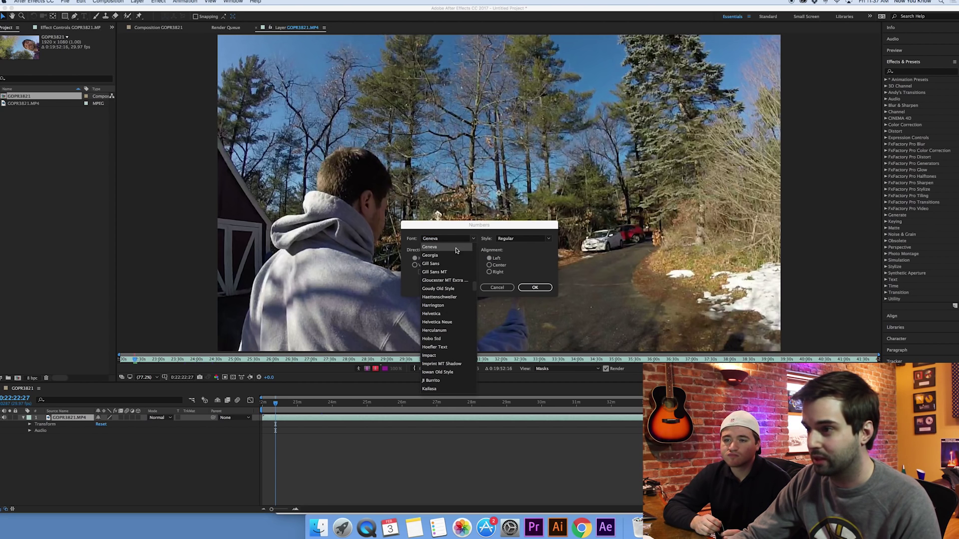
left_click(455, 248)
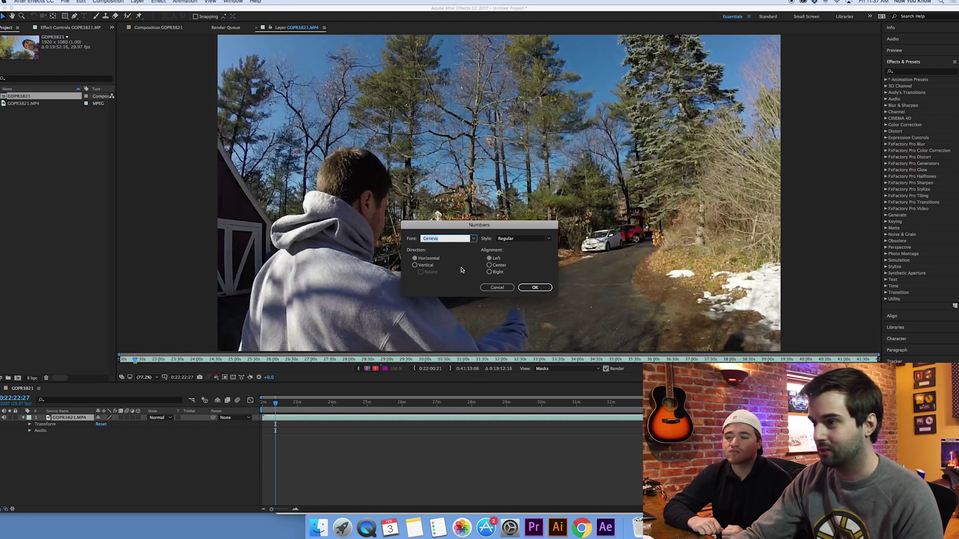
left_click(534, 287)
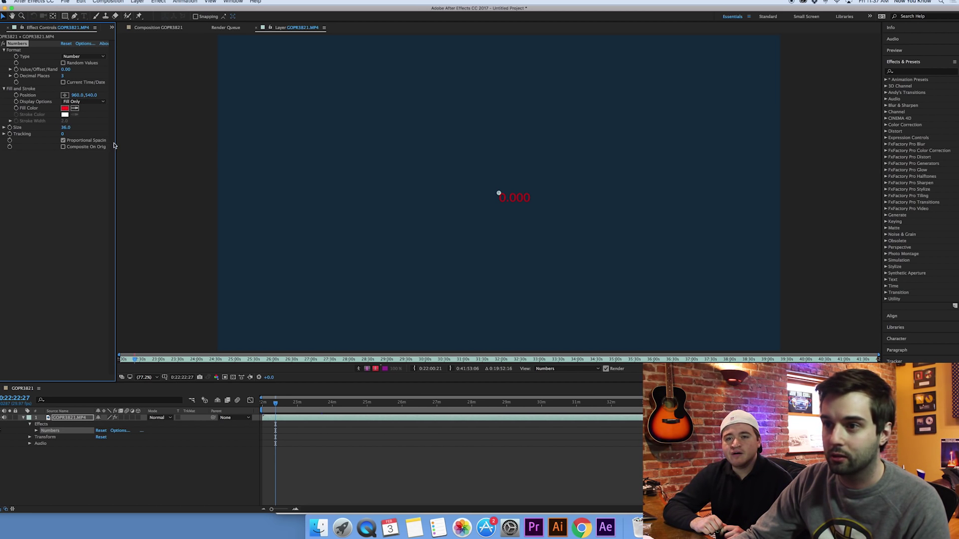
Enable Composite On Original and move the counter to position 98.4, 50.5 in the top-left
left_click_drag(115, 143, 160, 146)
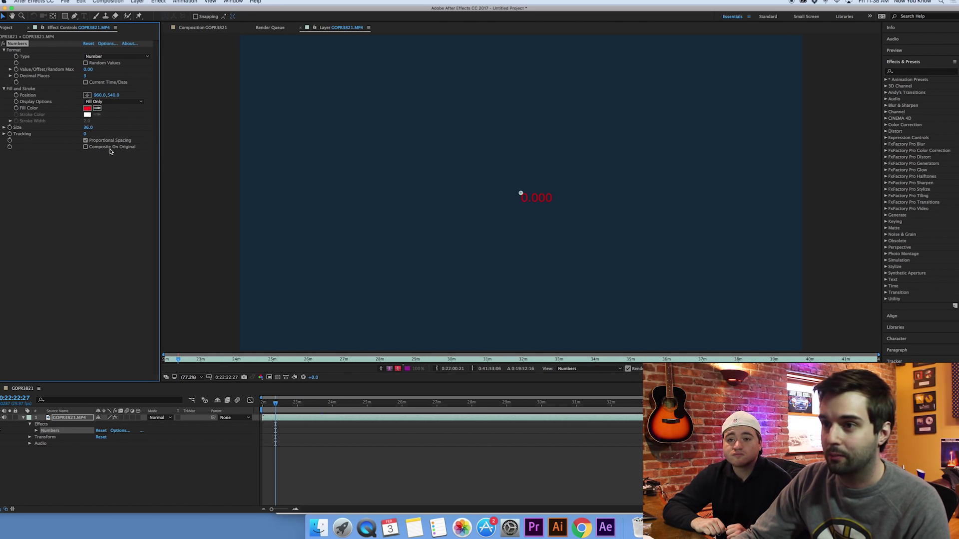
left_click(85, 147)
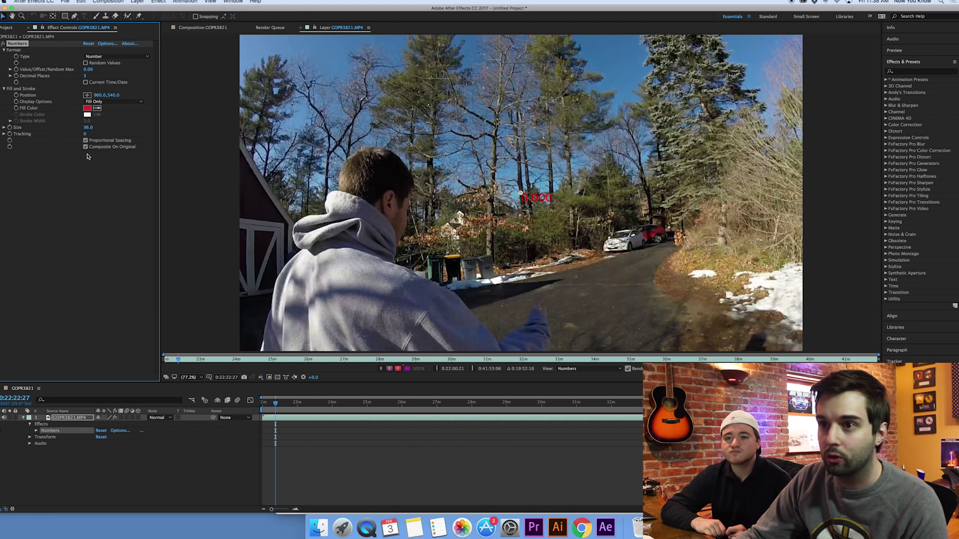
left_click(87, 95)
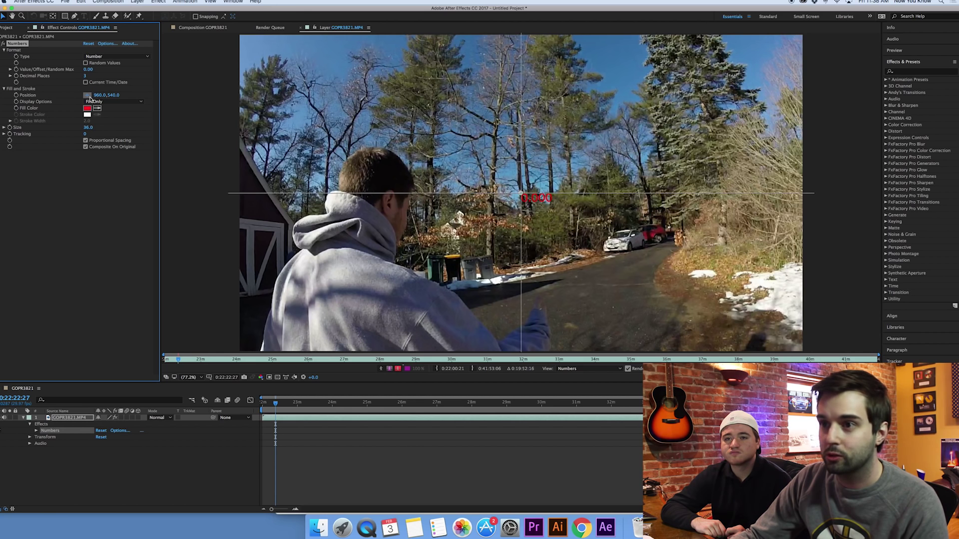
left_click(269, 49)
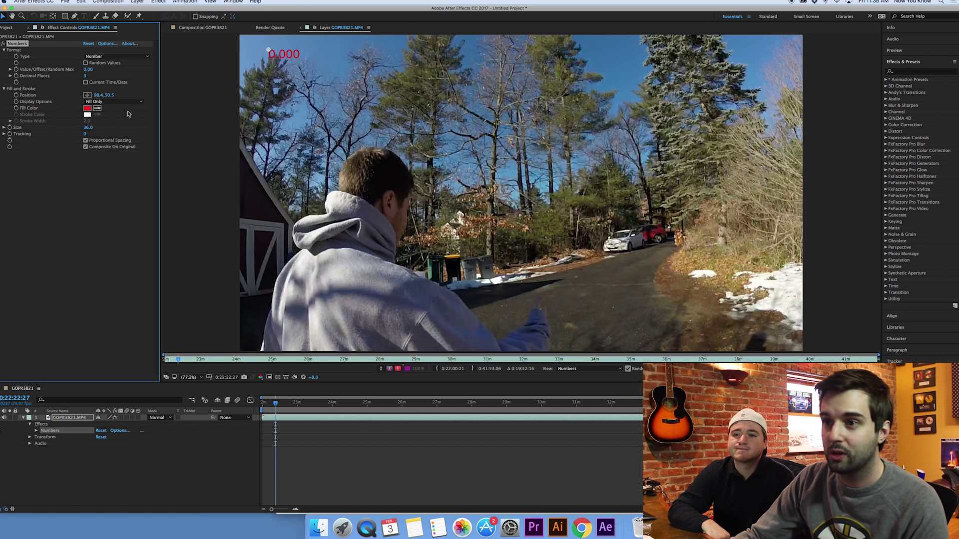
Set the Numbers size to 104 and decimal places to 2
left_click_drag(89, 128, 115, 129)
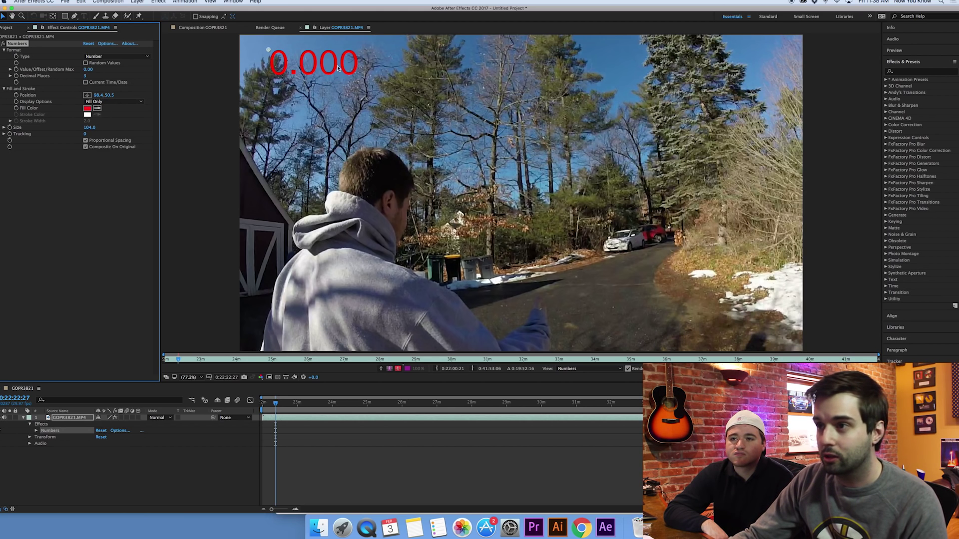
left_click(86, 76)
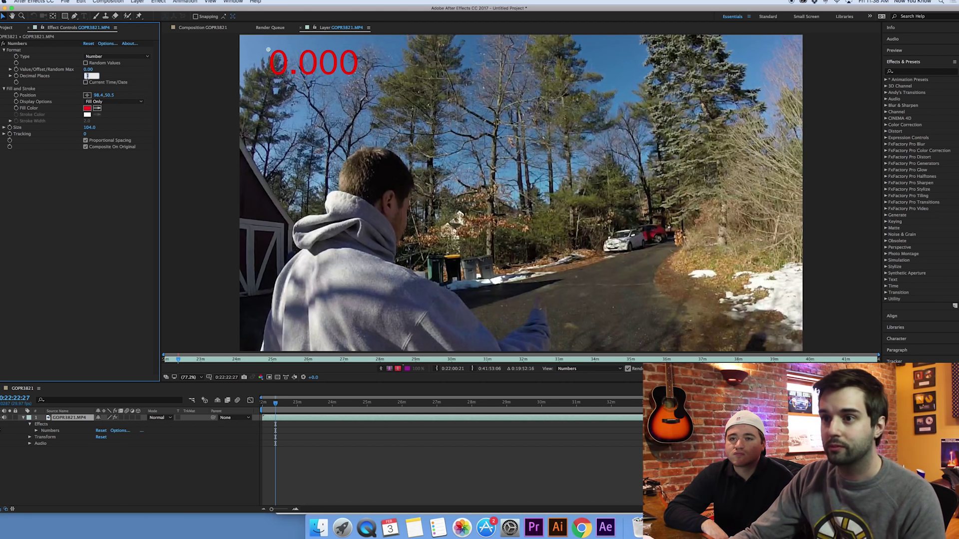
type("2")
key("Return")
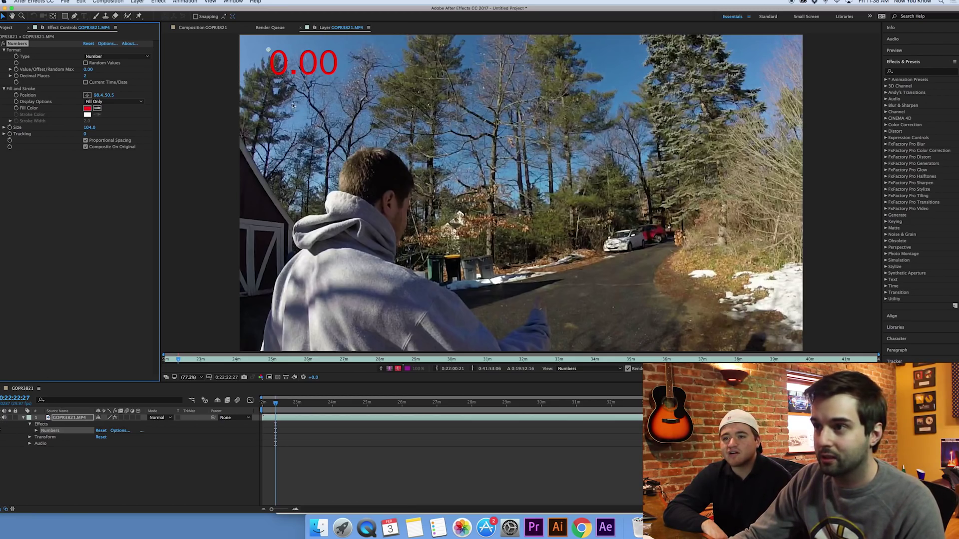
Play and stop the preview twice to check the enlarged 0.00 counter
key("space")
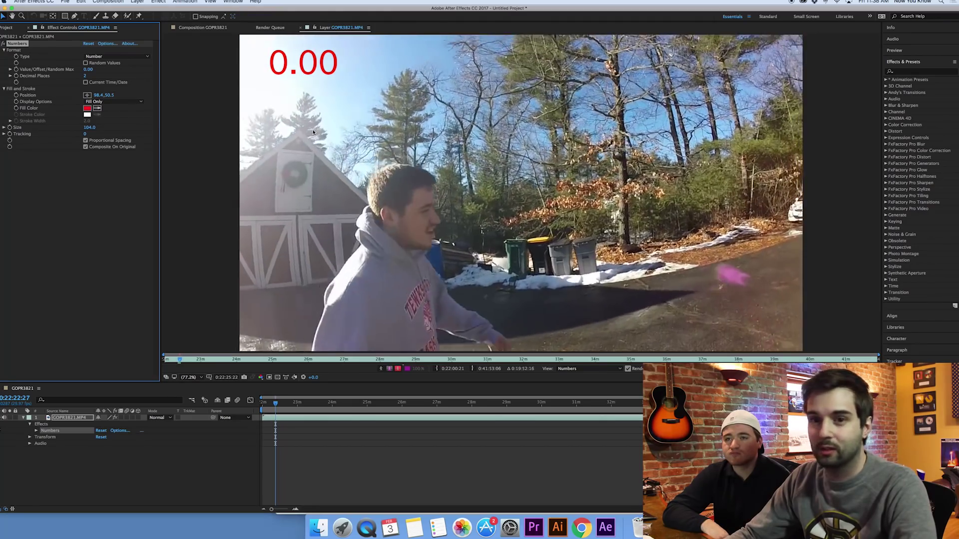
key("space")
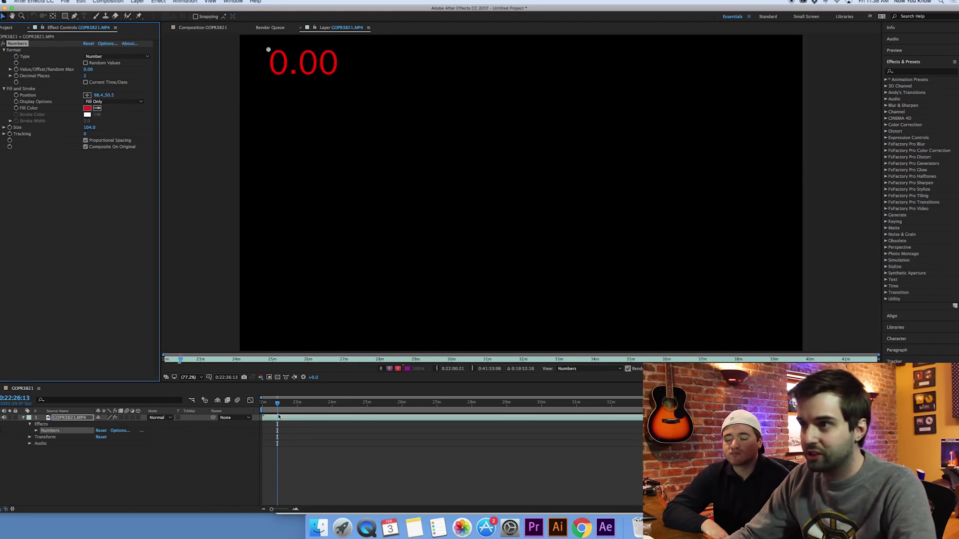
key("space")
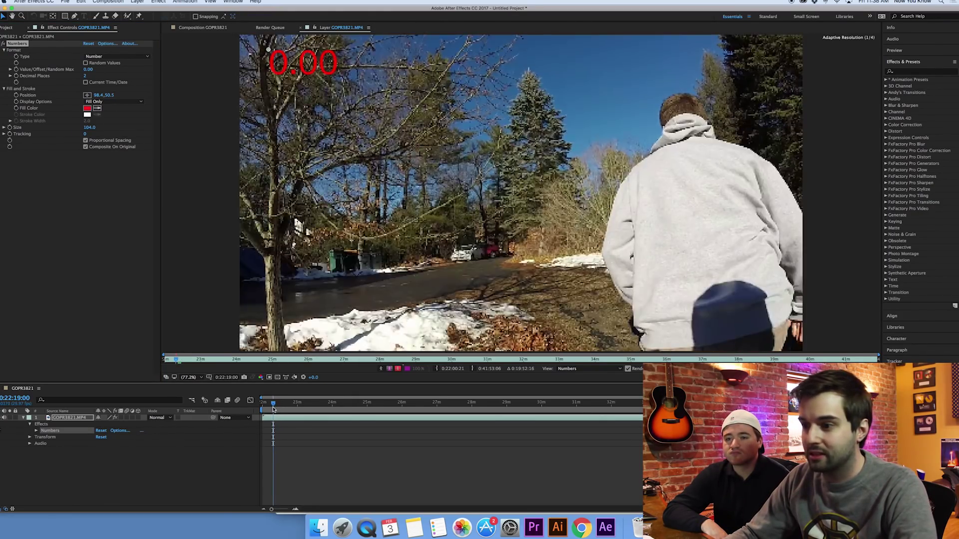
key("space")
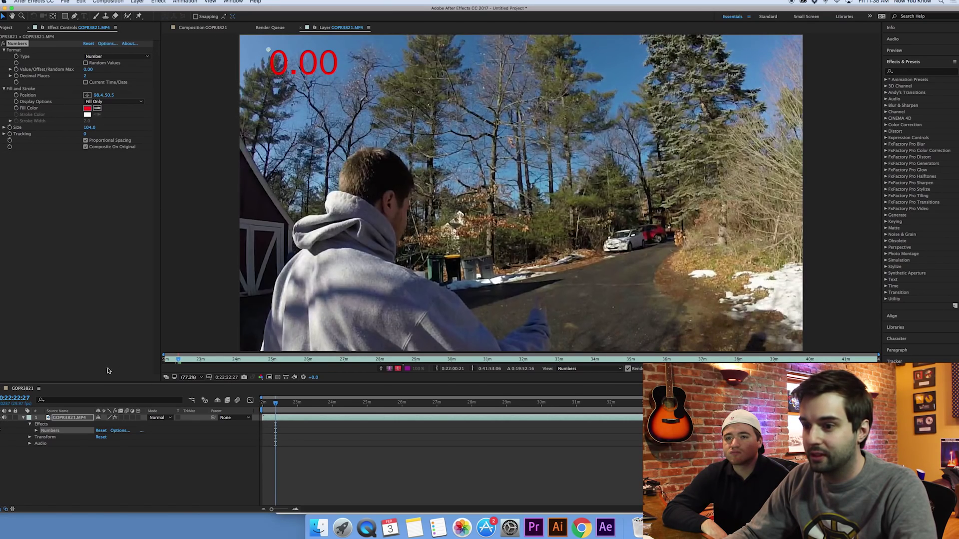
Expand Numbers > Format in the timeline and set a starting Value/Offset keyframe at 0.00
left_click(36, 431)
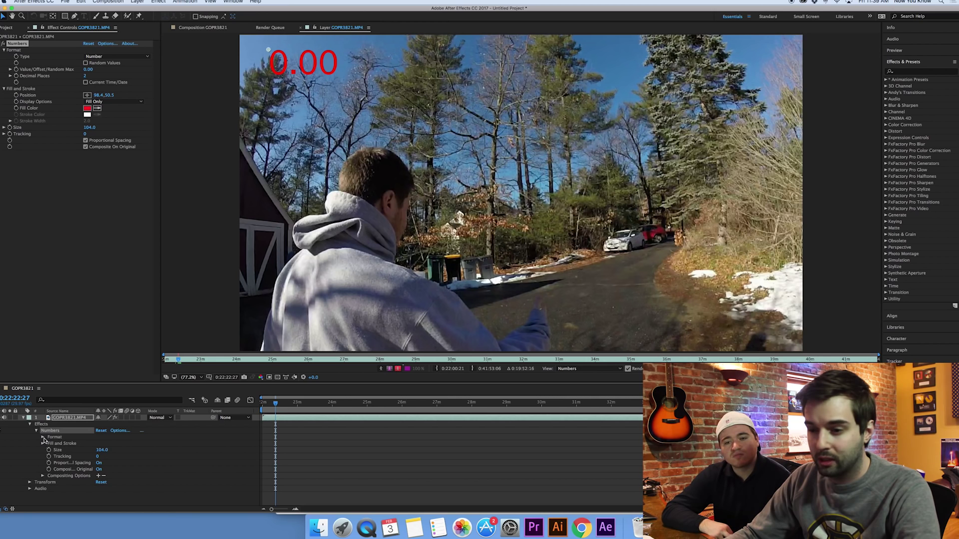
left_click(43, 438)
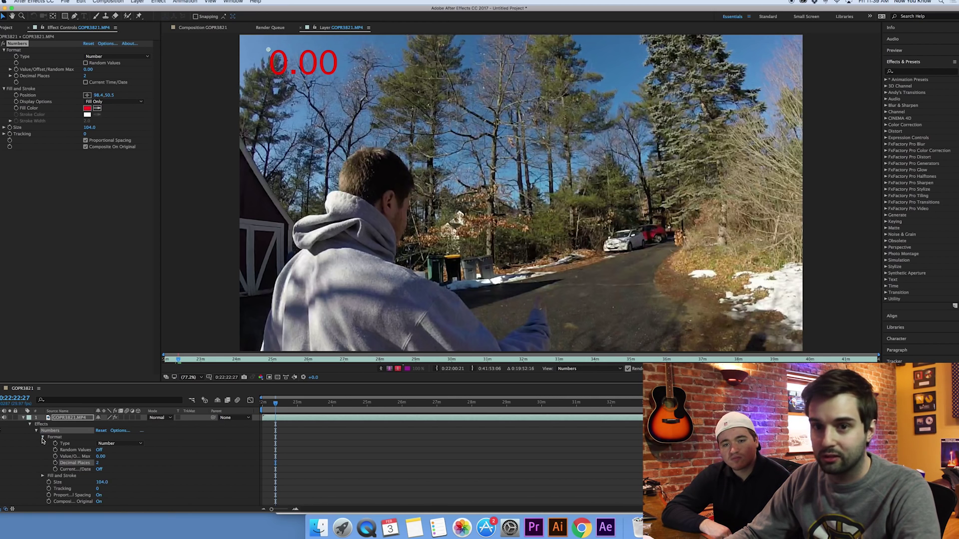
left_click(73, 458)
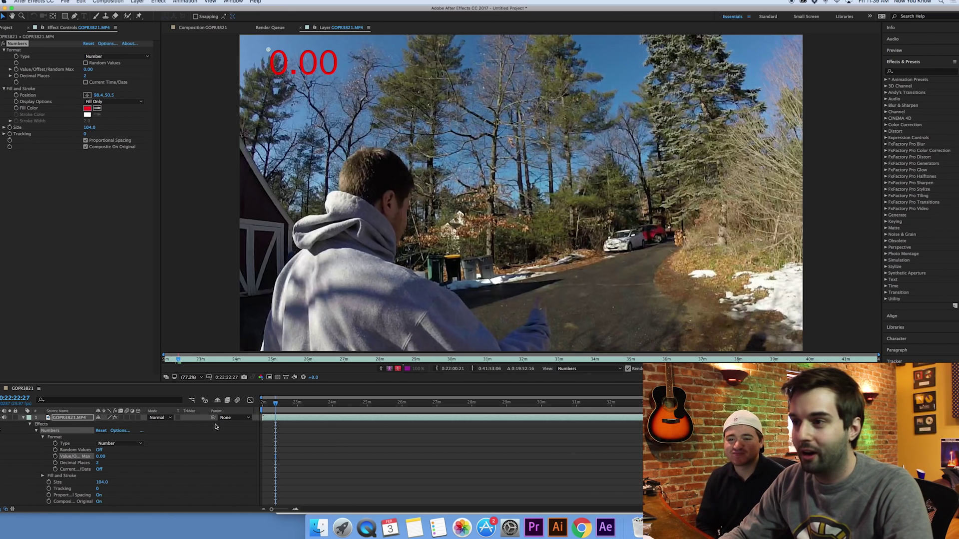
left_click(56, 458)
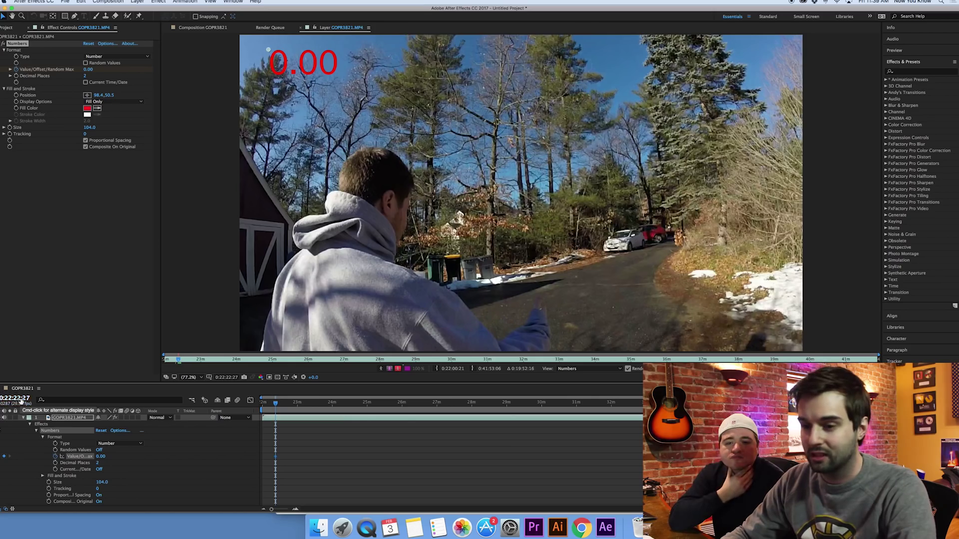
Add a later Value/Offset keyframe with the value 10
left_click_drag(276, 407, 281, 407)
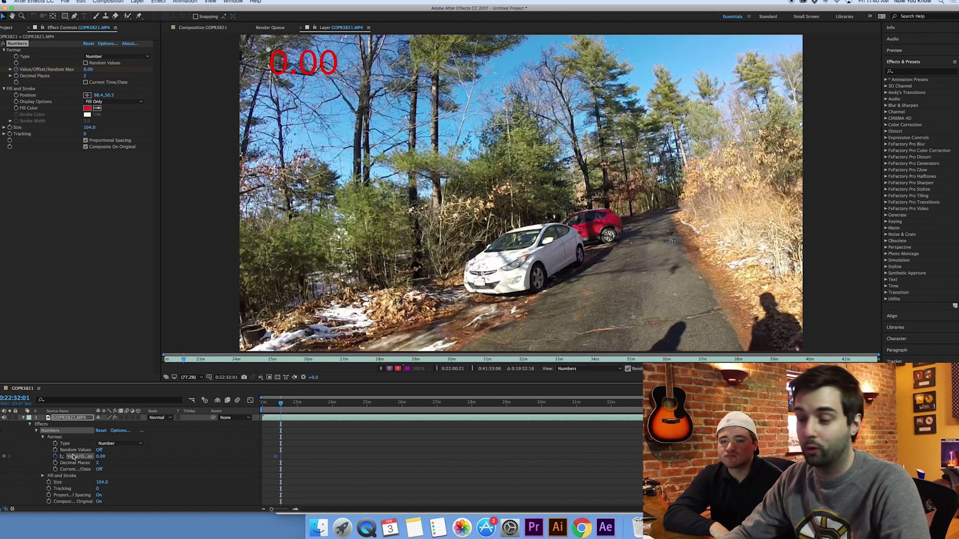
left_click(4, 457)
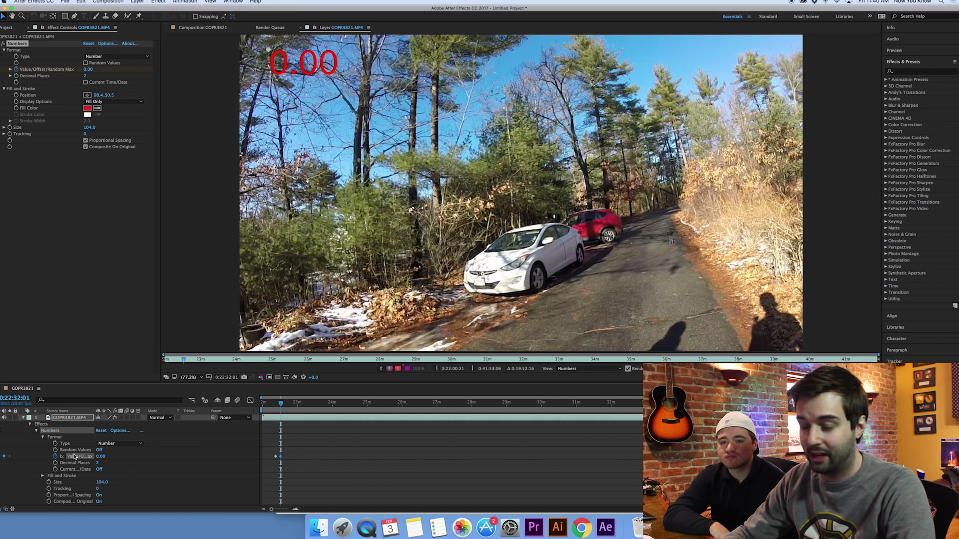
left_click(101, 457)
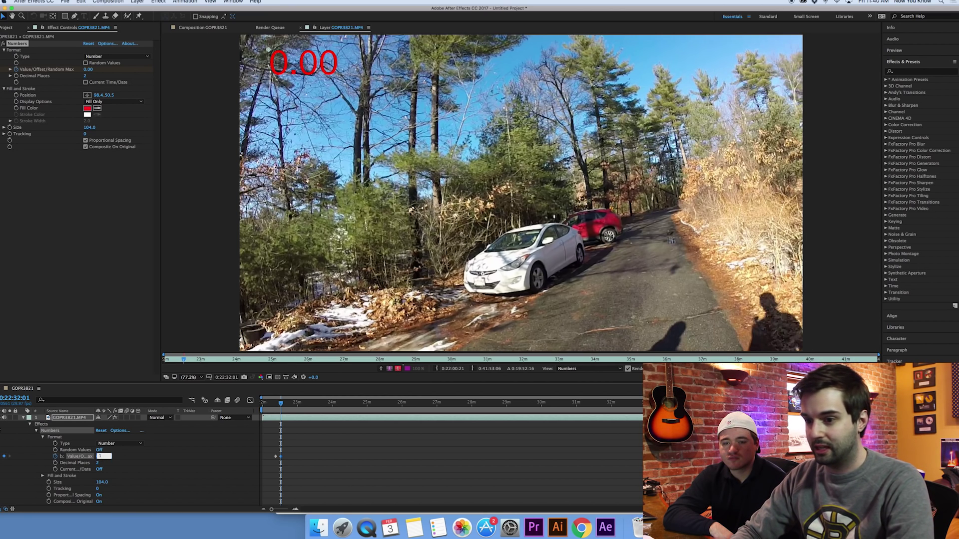
type("10")
key("Return")
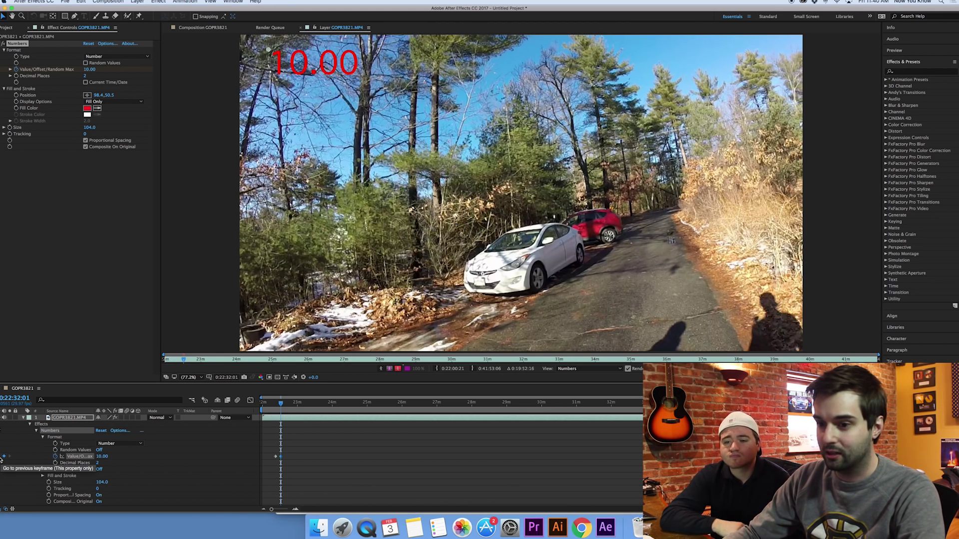
Return to the 0.00 keyframe and preview the counter climbing to 10.00
left_click(2, 458)
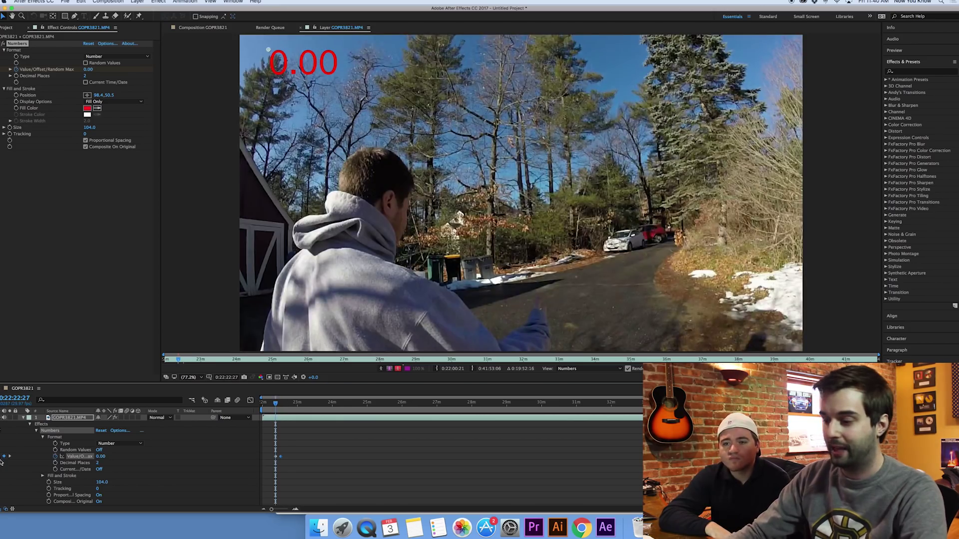
key("XF86AudioRaiseVolume")
key("space")
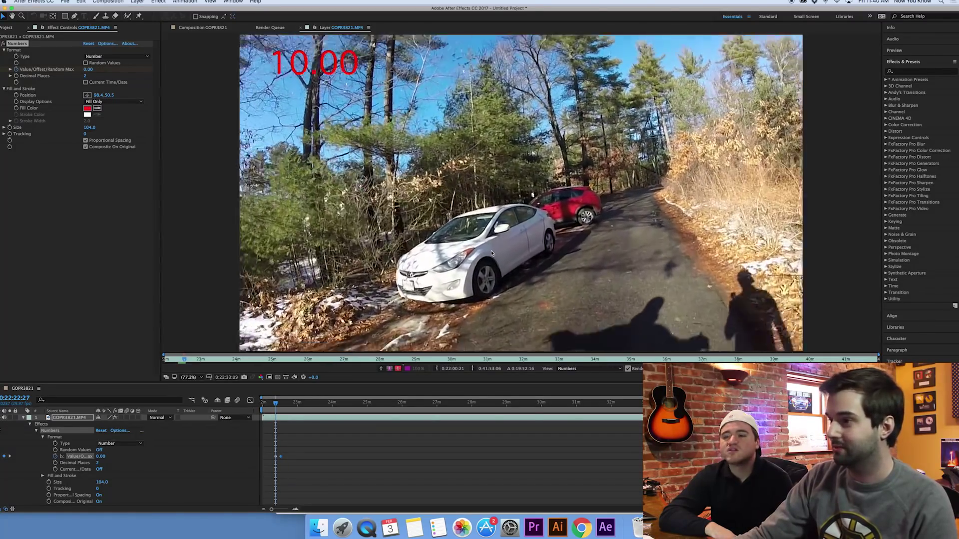
key("space")
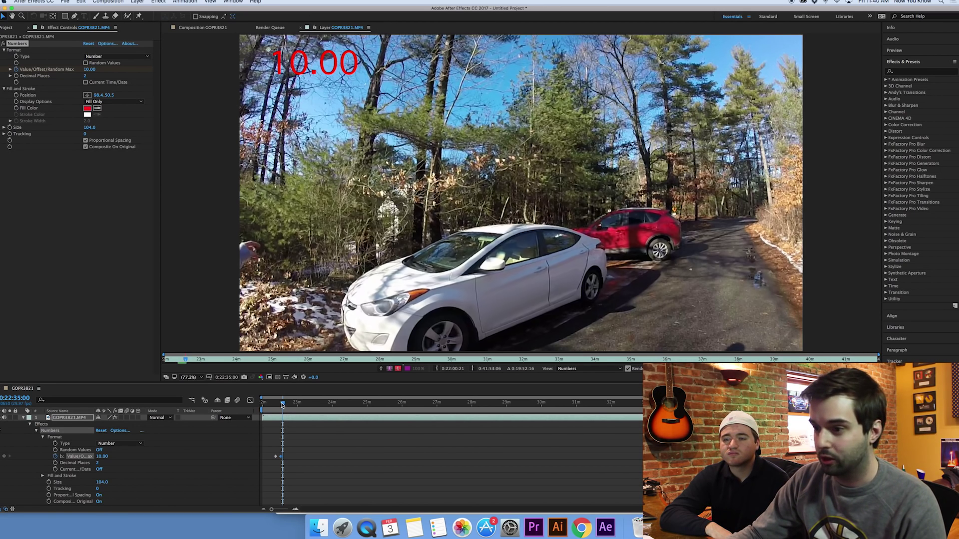
left_click_drag(283, 406, 285, 407)
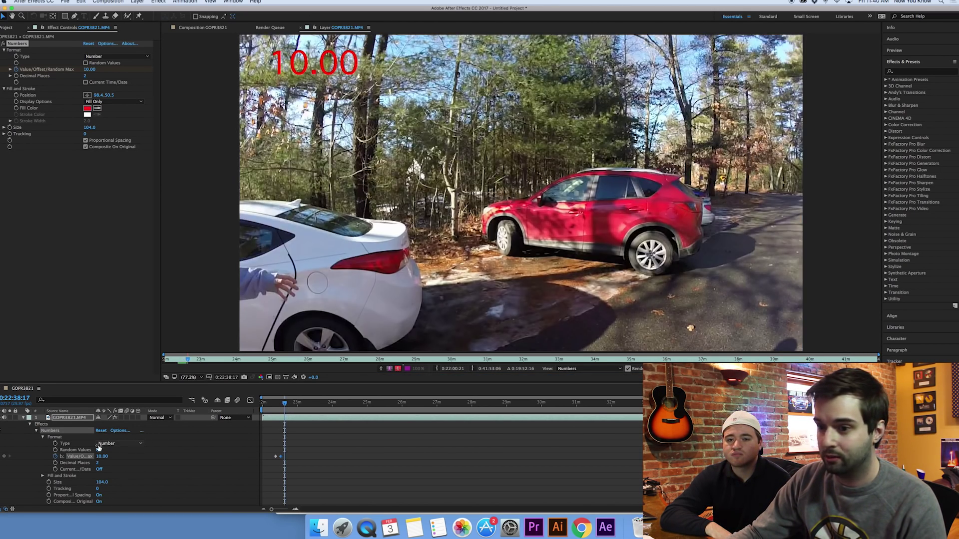
Further ahead in the footage, set the Value/Offset to 15
scroll(4, 459, "down", 2)
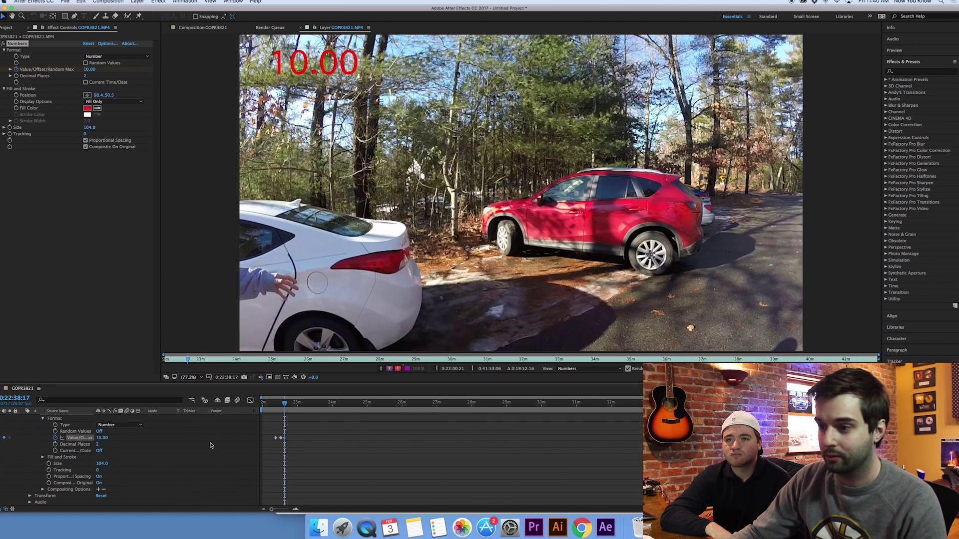
left_click_drag(288, 407, 288, 407)
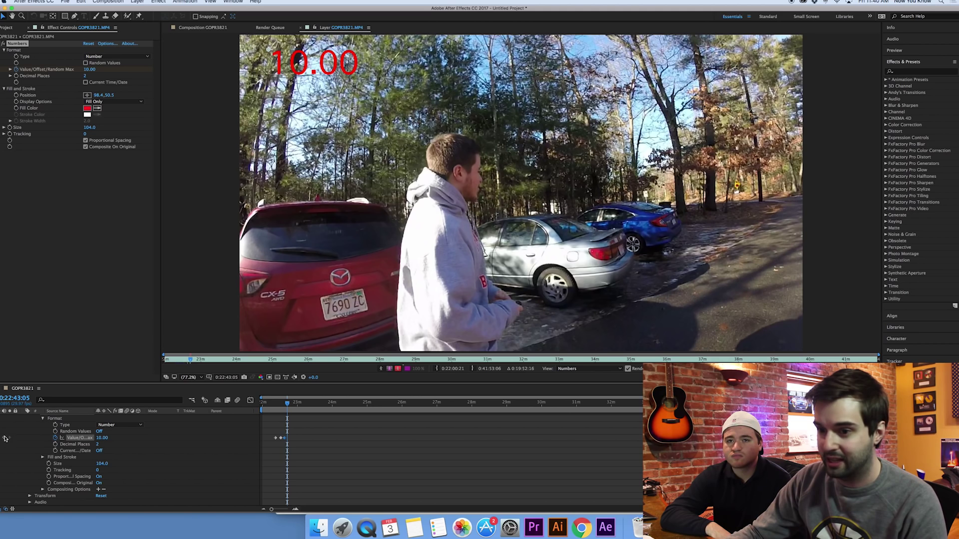
left_click(104, 438)
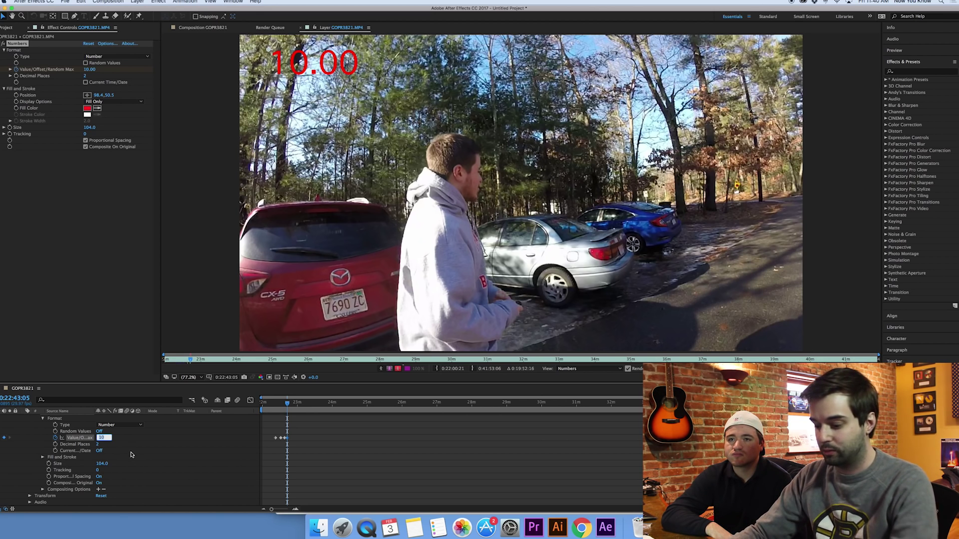
key("Return")
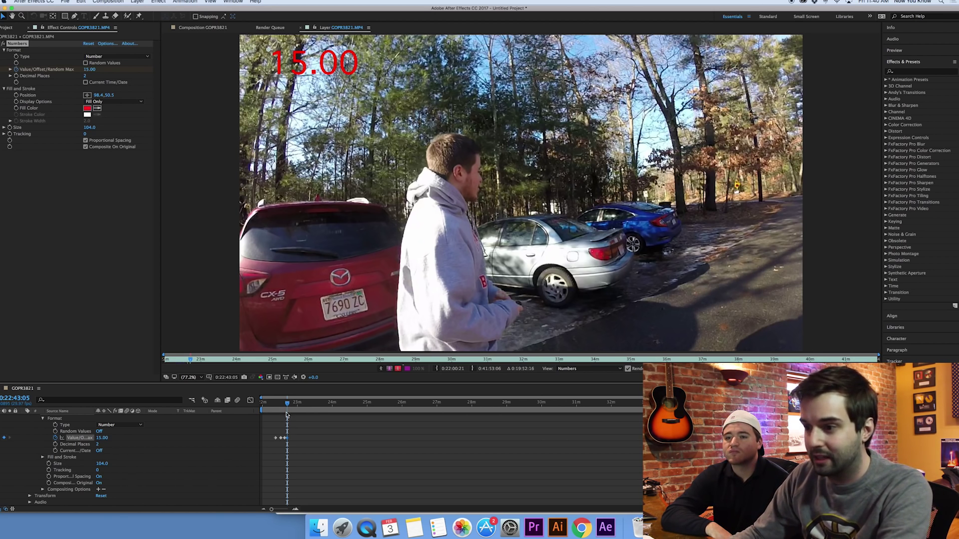
Scrub back before the 15 keyframe and preview the count rising
left_click_drag(288, 408, 285, 408)
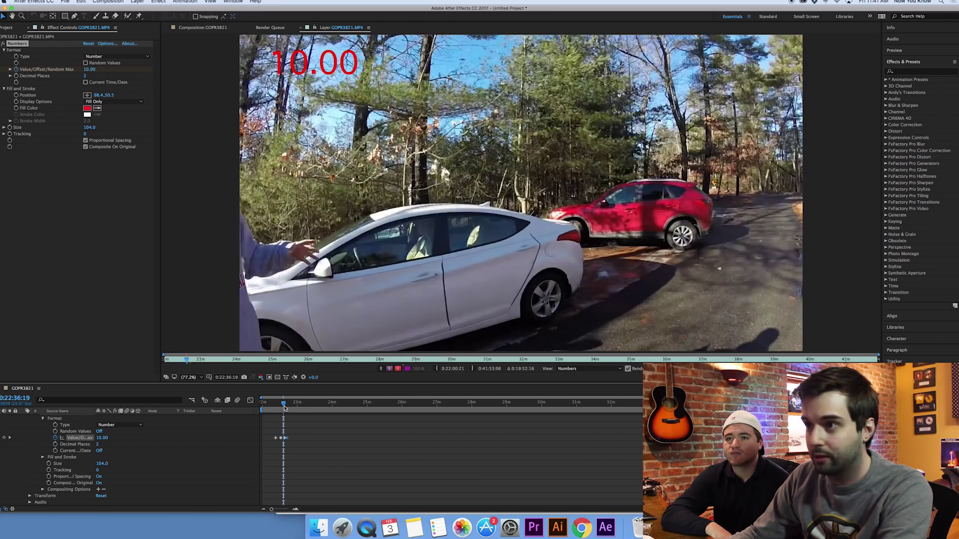
key("space")
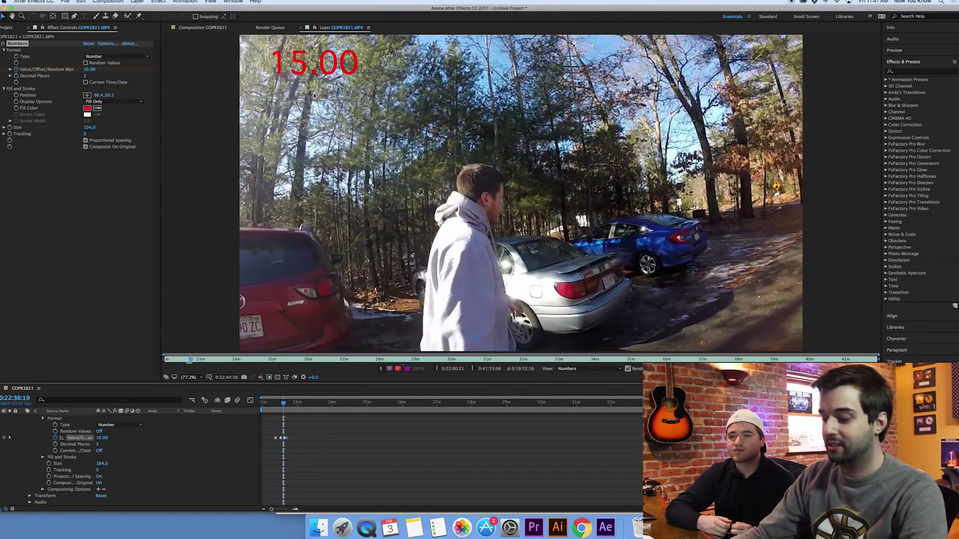
key("space")
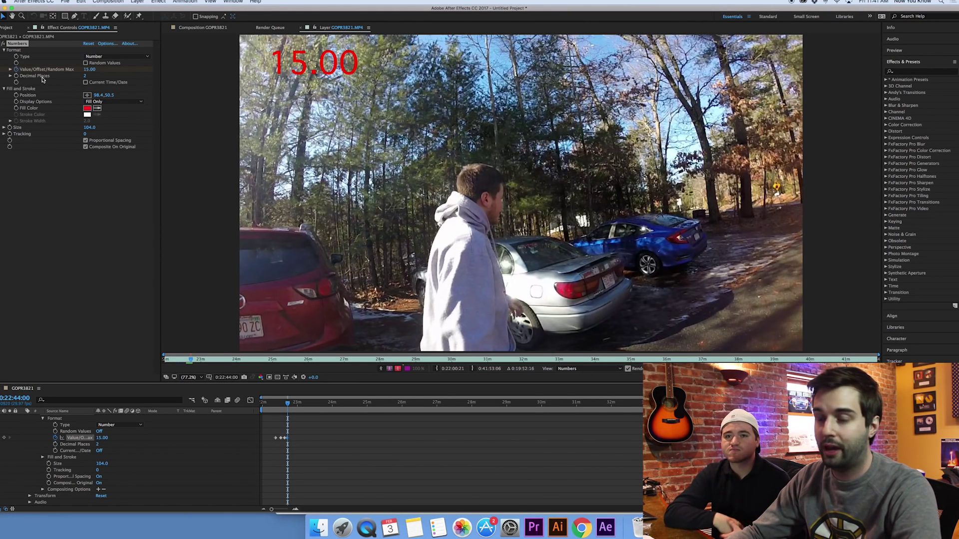
left_click(85, 77)
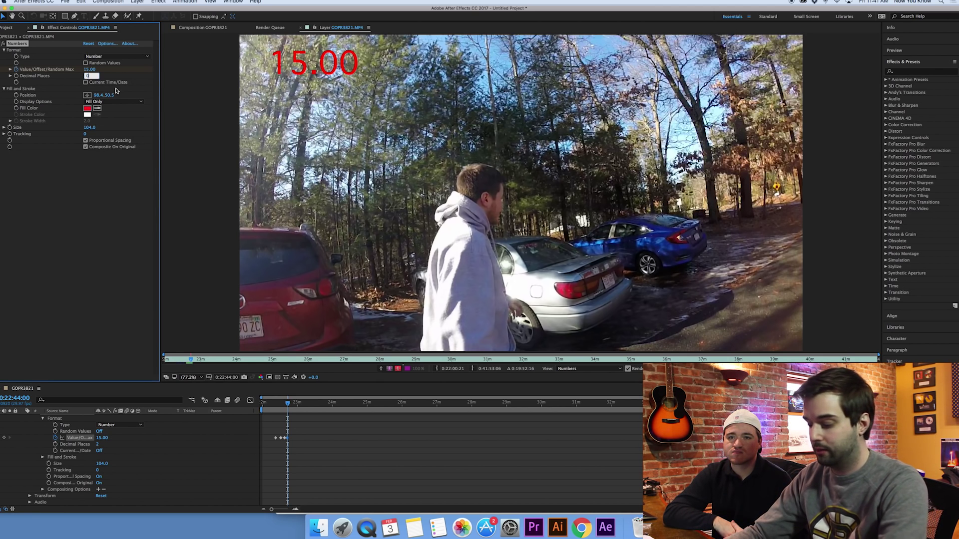
Set Decimal Places to 0 so the counter shows whole numbers
type("0")
key("Return")
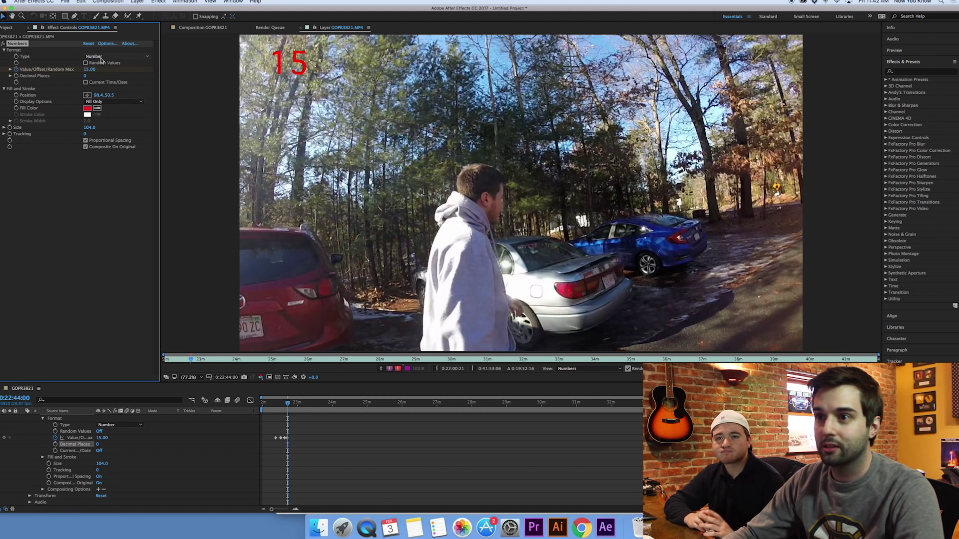
left_click(102, 57)
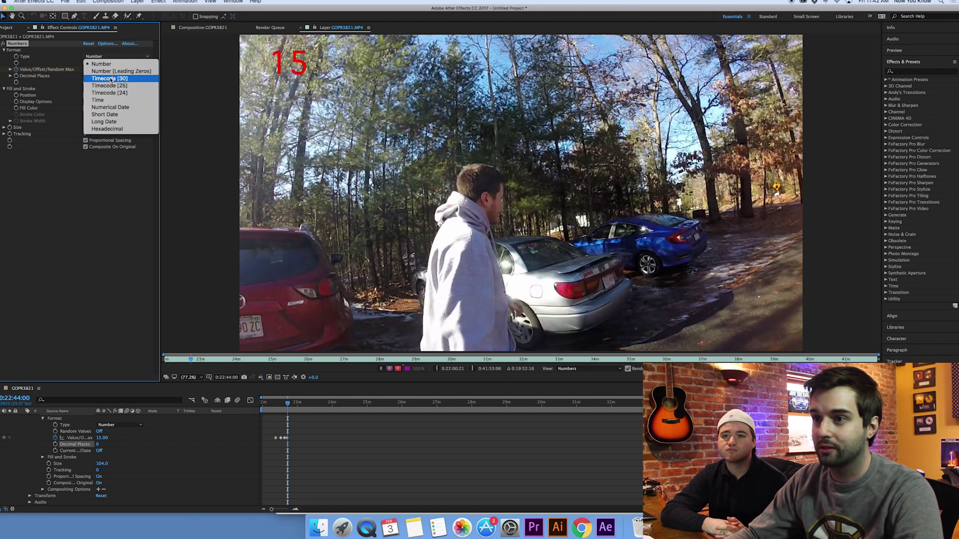
key("Escape")
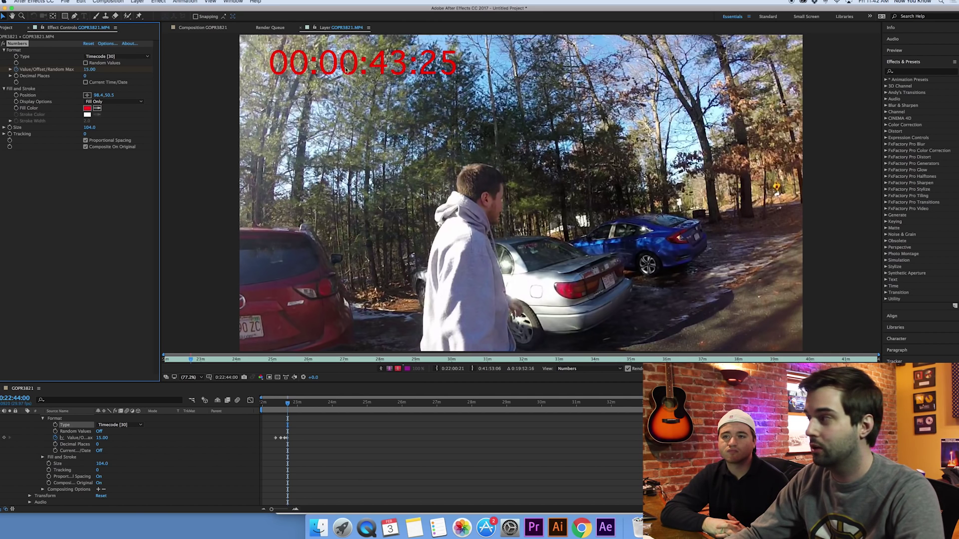
left_click(112, 57)
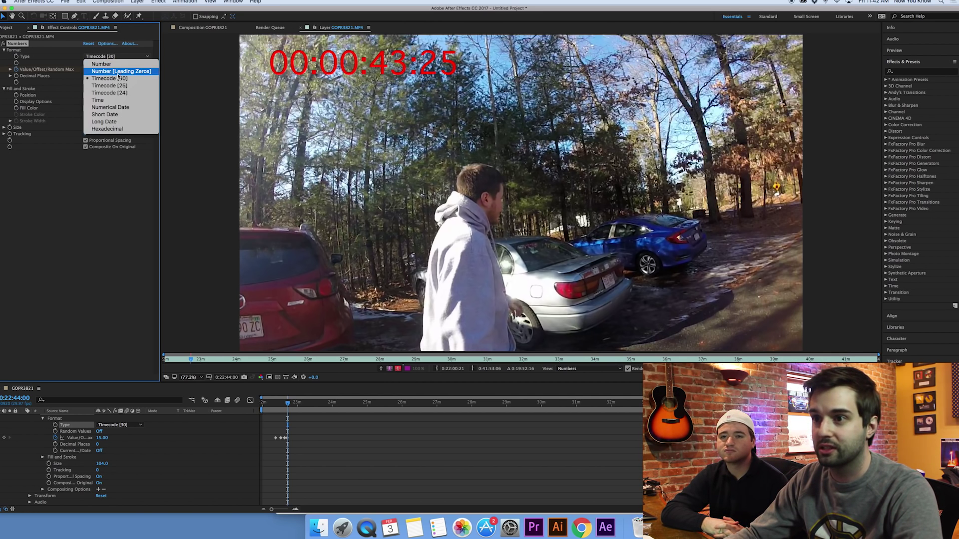
left_click(117, 101)
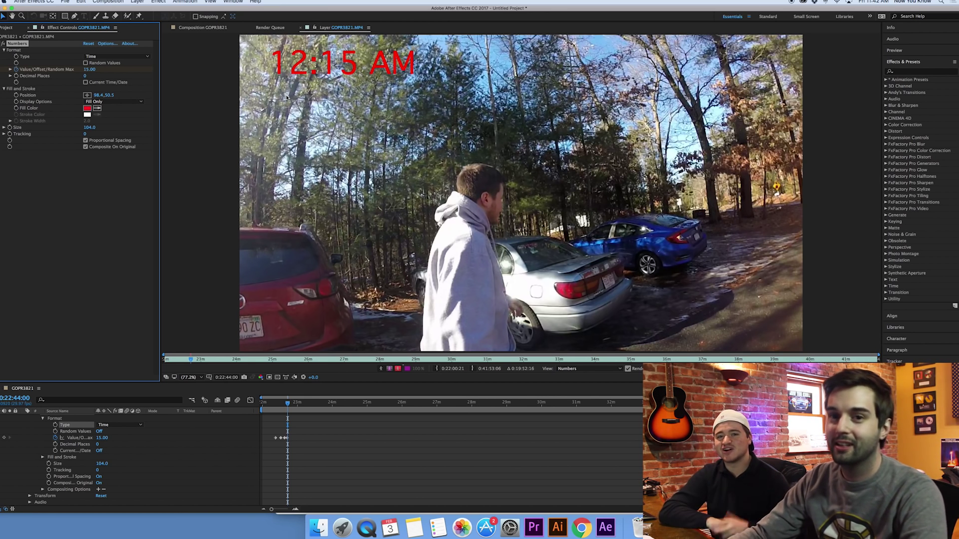
left_click(112, 57)
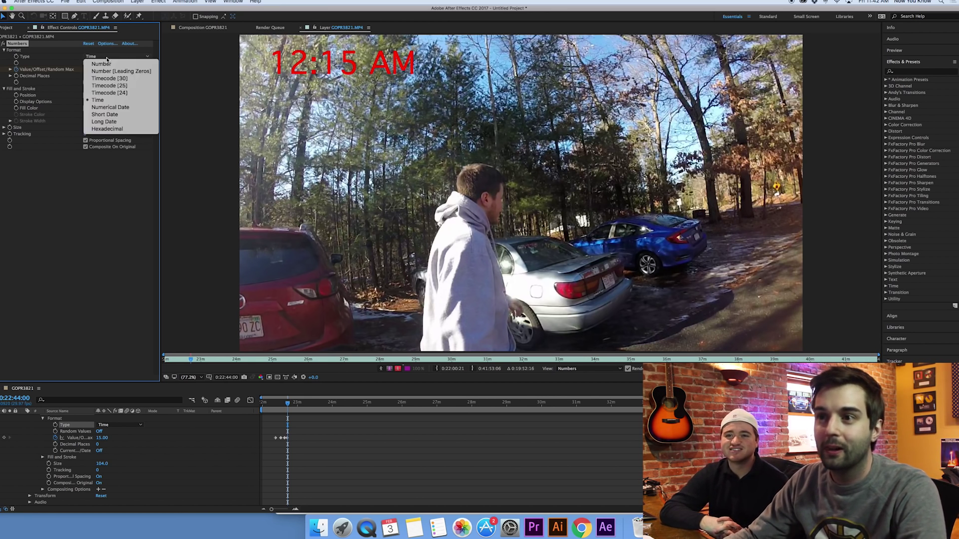
left_click(110, 107)
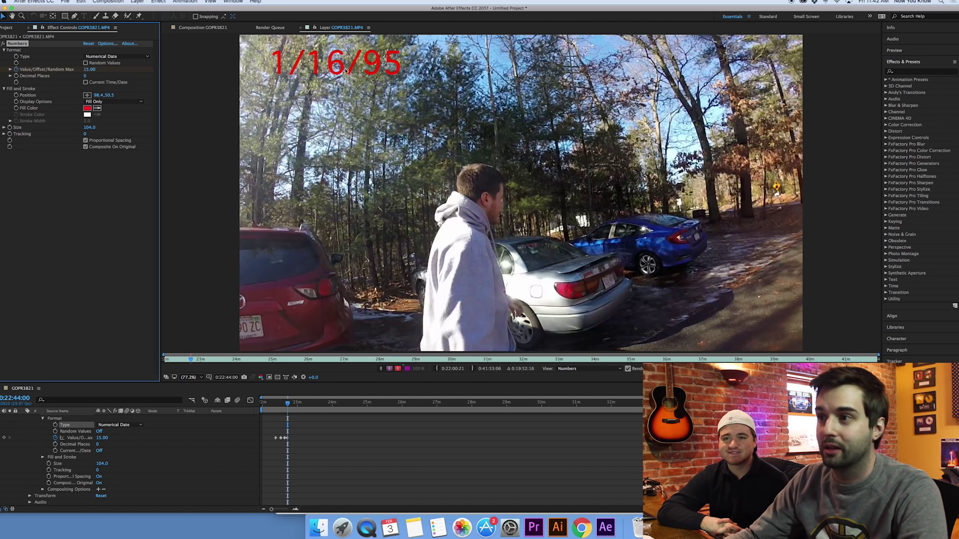
left_click(120, 57)
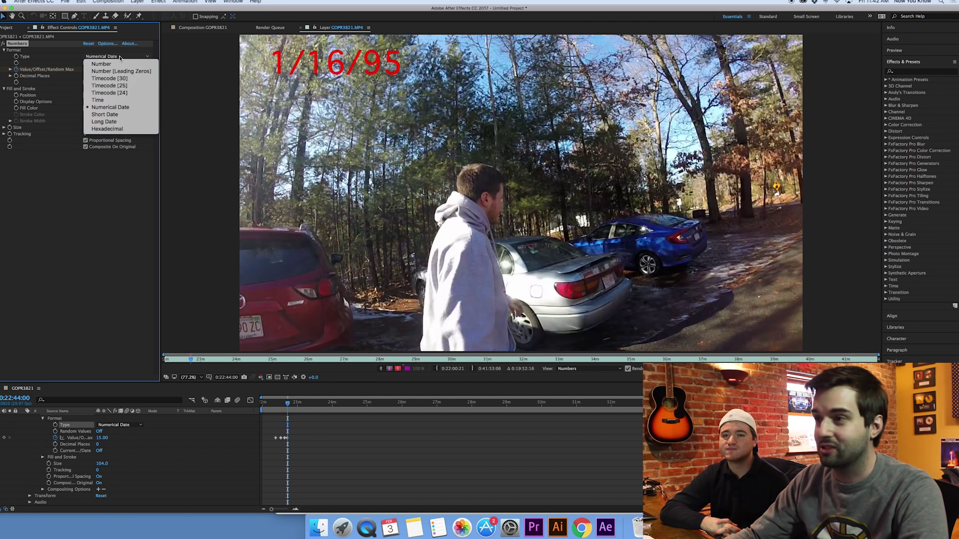
left_click(120, 57)
left_click(120, 57)
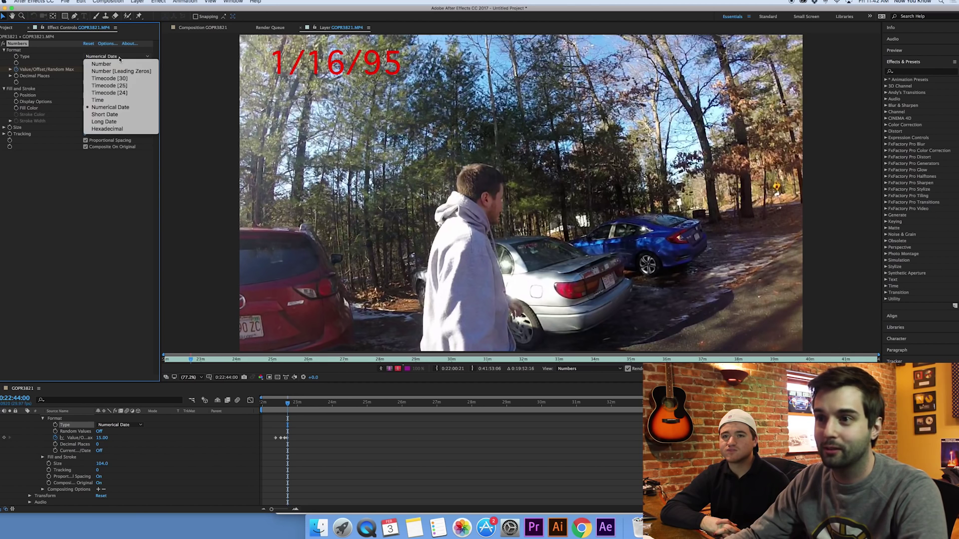
left_click(119, 128)
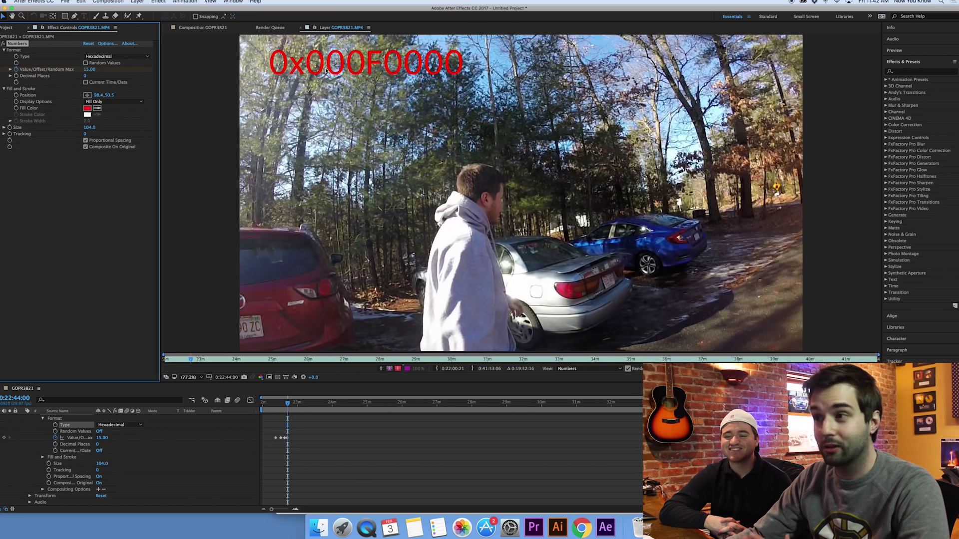
left_click(114, 56)
left_click(104, 65)
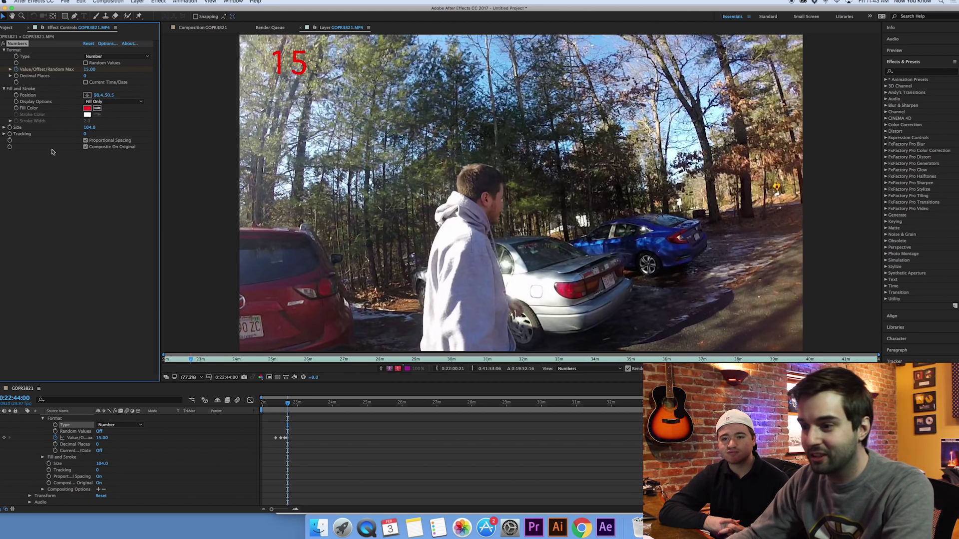
left_click(297, 410)
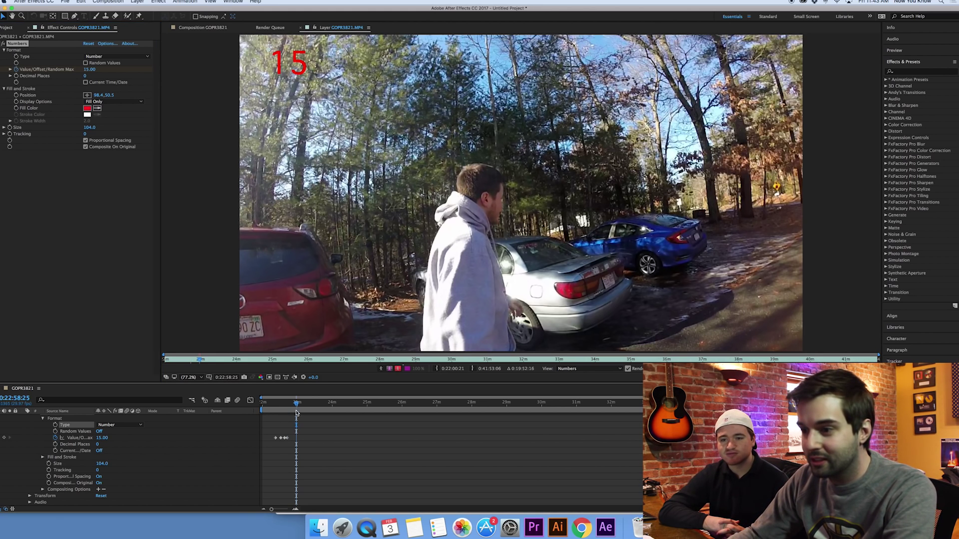
Keyframe the counter holding at 15, then set it to 2000 further ahead
left_click(4, 437)
left_click_drag(298, 407, 301, 407)
left_click(102, 438)
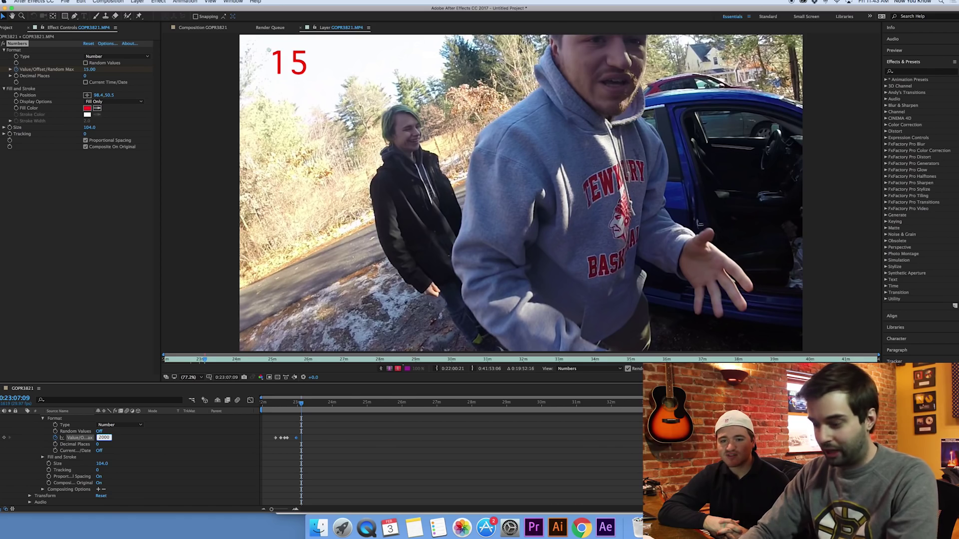
type("2000")
key("Return")
Return to the 15 keyframe and preview the counter climbing to 2000
left_click(297, 403)
left_click_drag(298, 404, 296, 405)
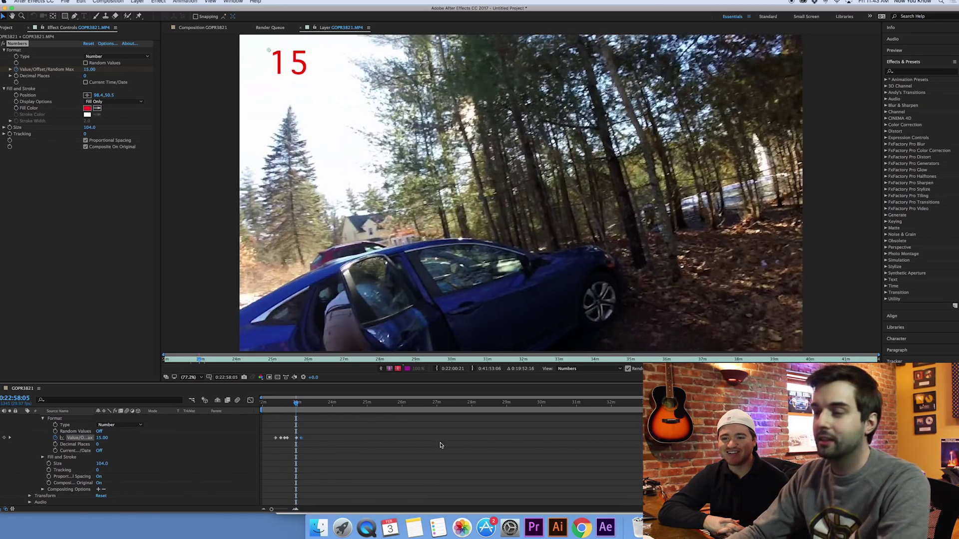
key("space")
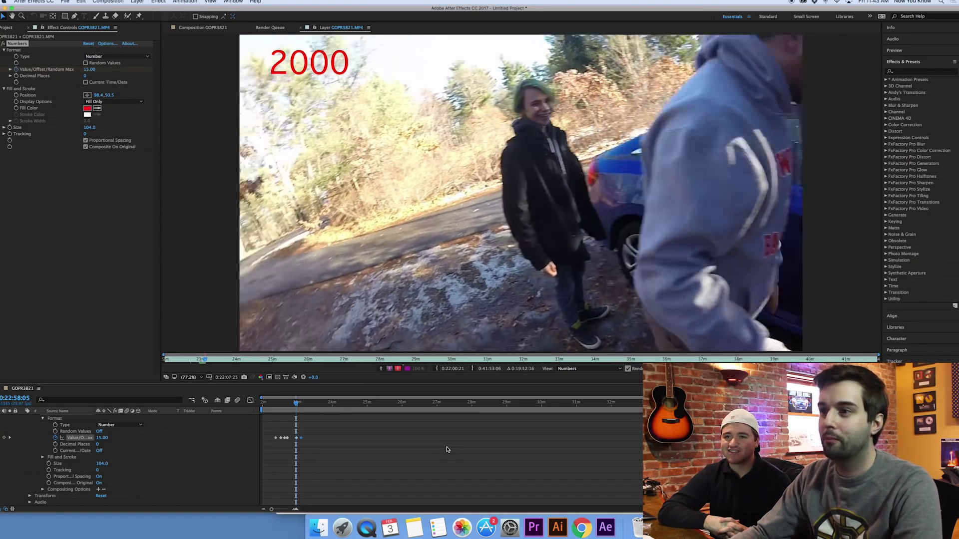
key("space")
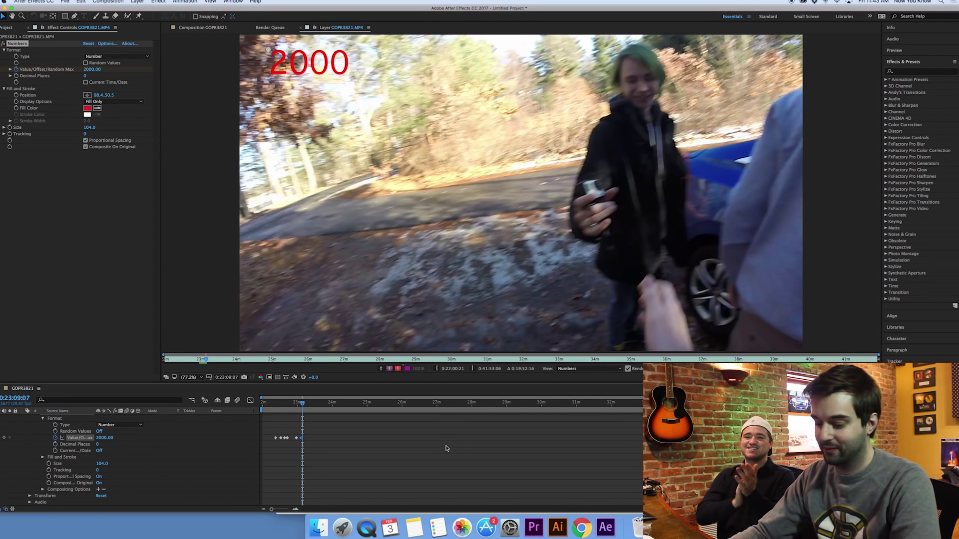